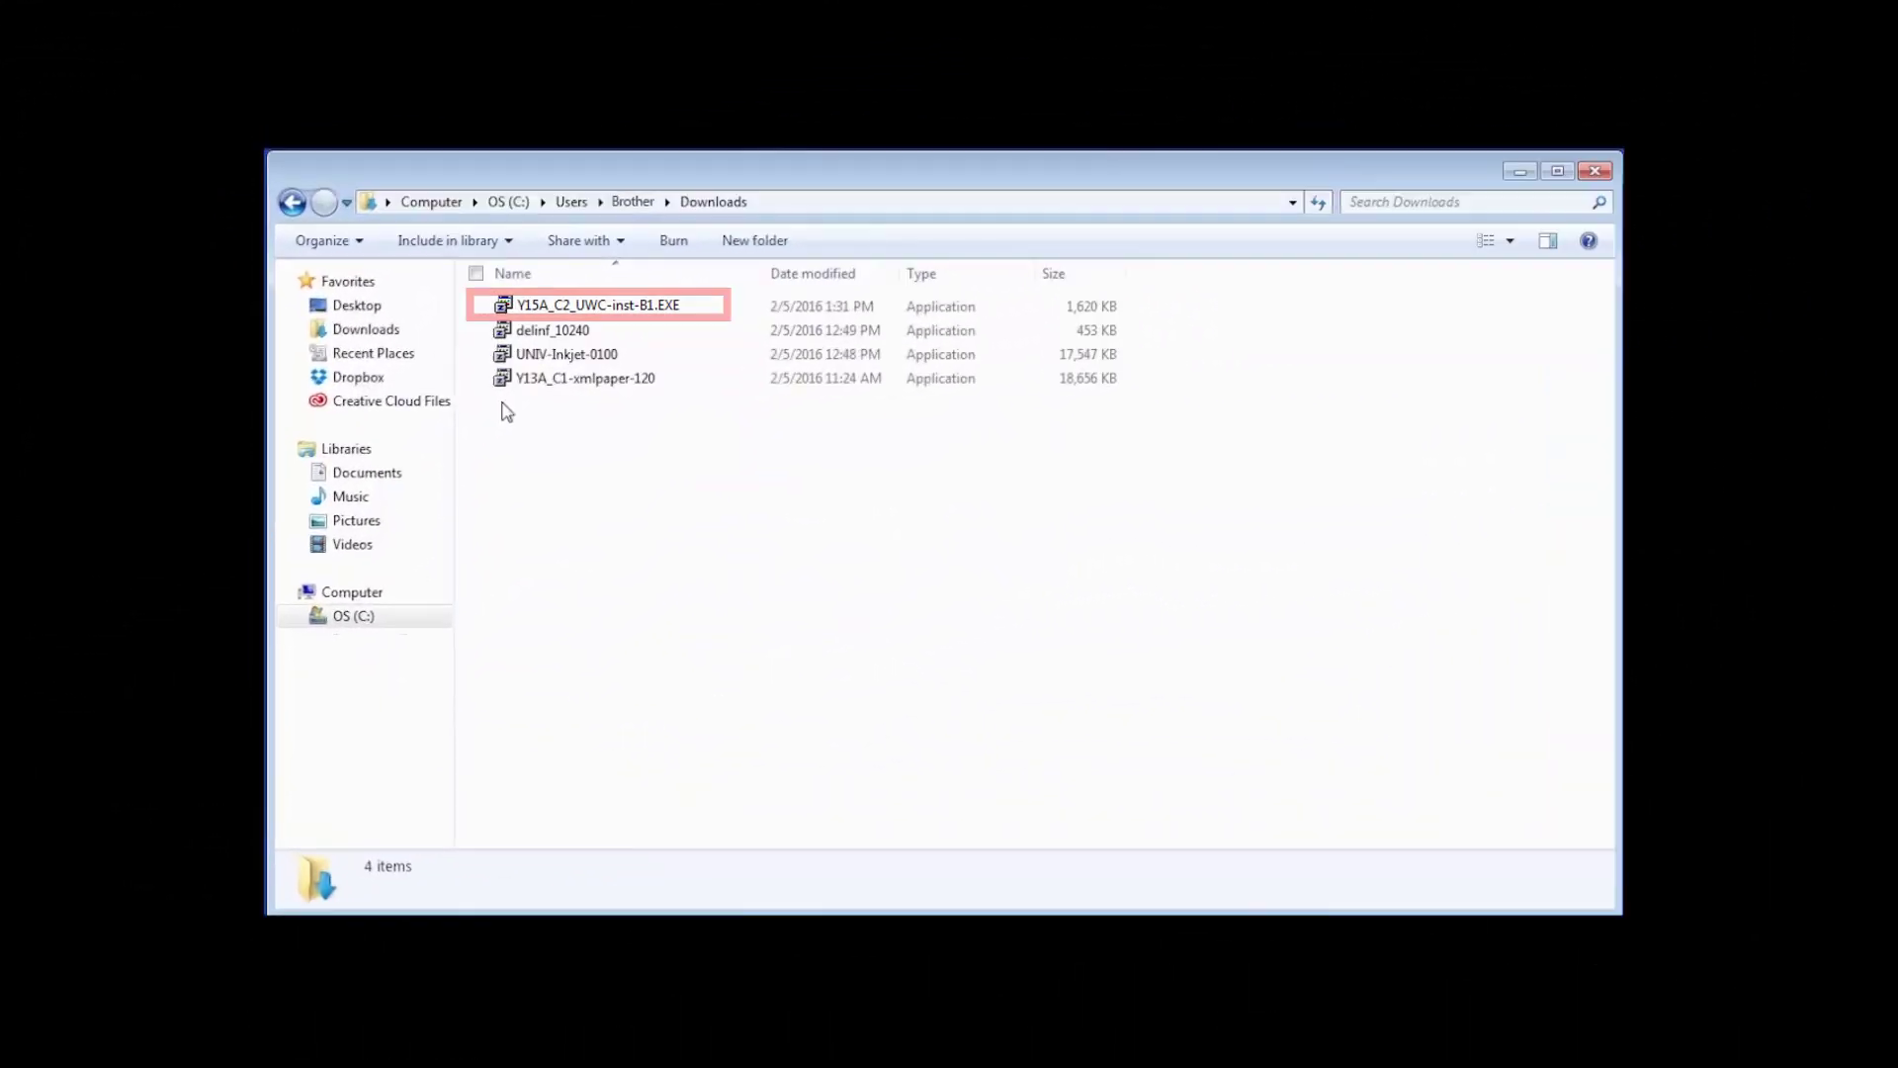
- Launch Y15A_C2_UWC-inst-B1.EXE from the Downloads folder
{"action": "double_click", "coordinate": [546, 312]}
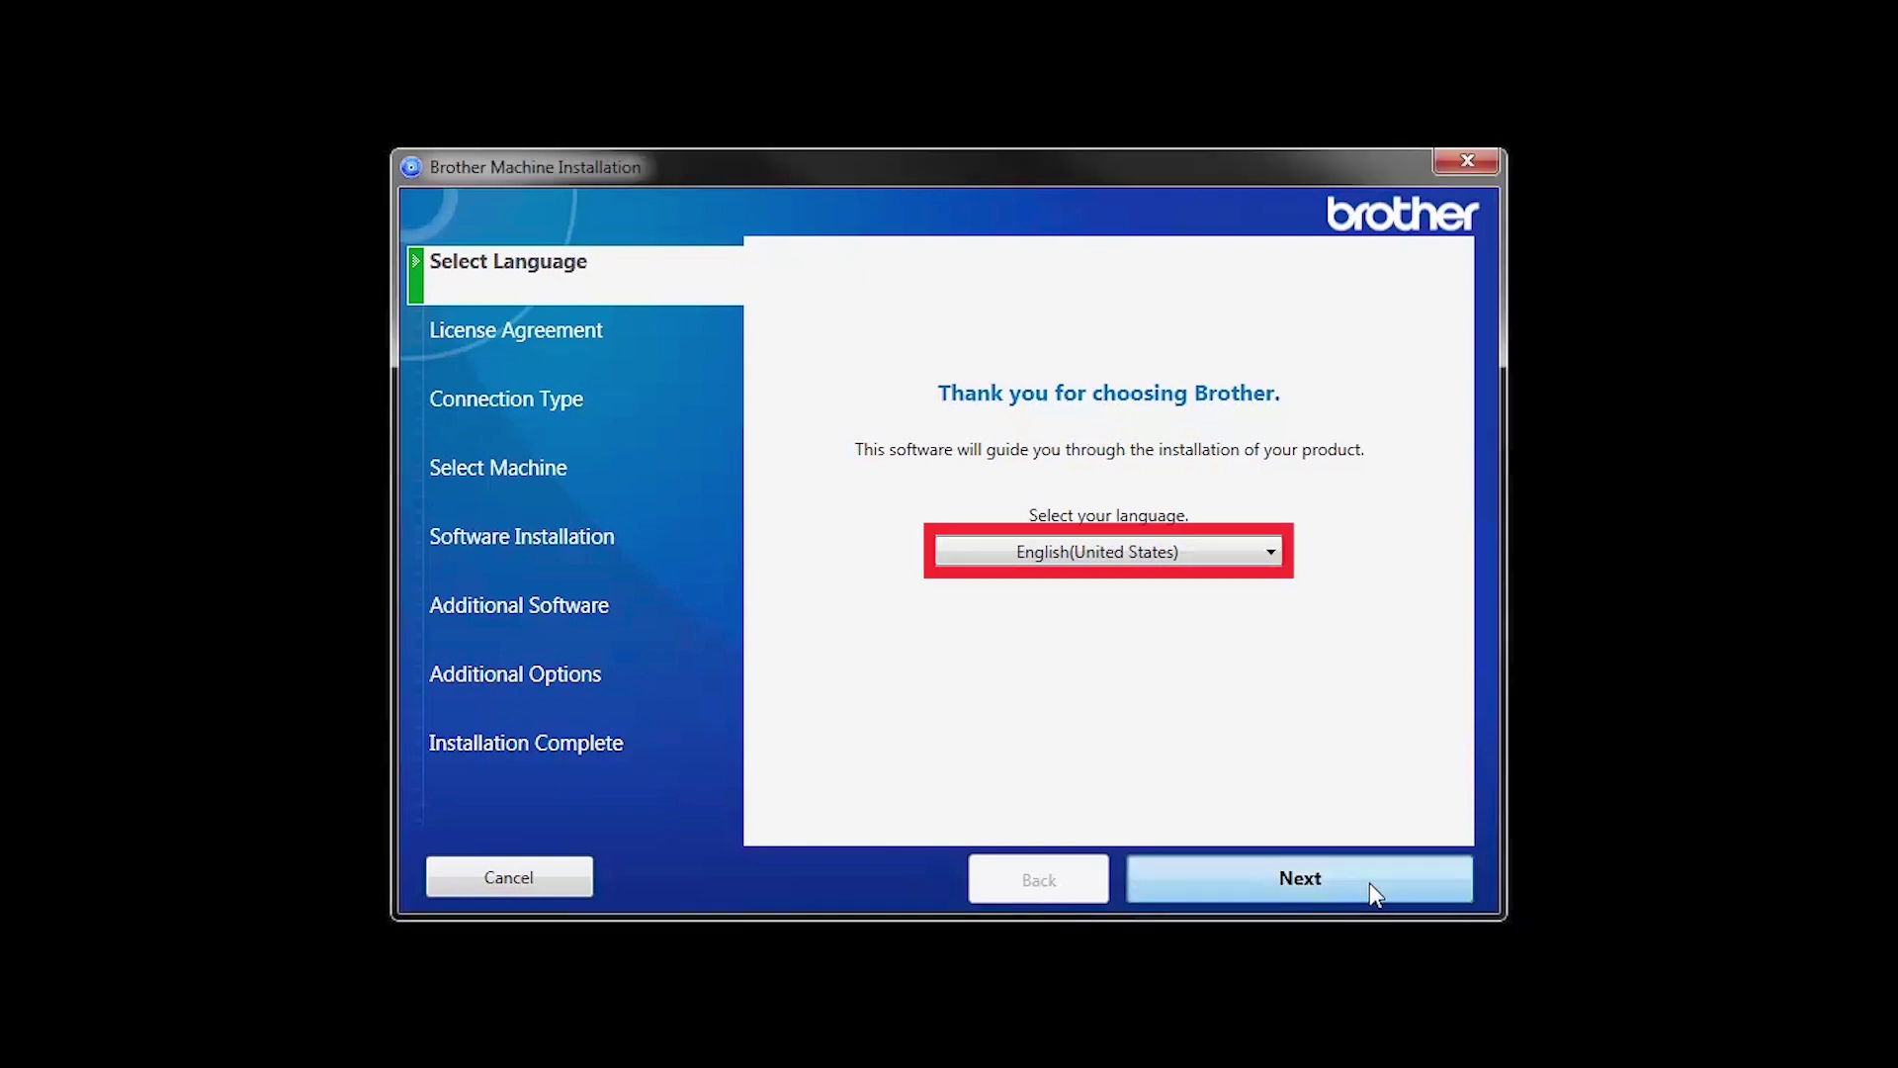
- Keep English (United States) and accept the Brother license agreement
{"action": "left_click", "coordinate": [1374, 888]}
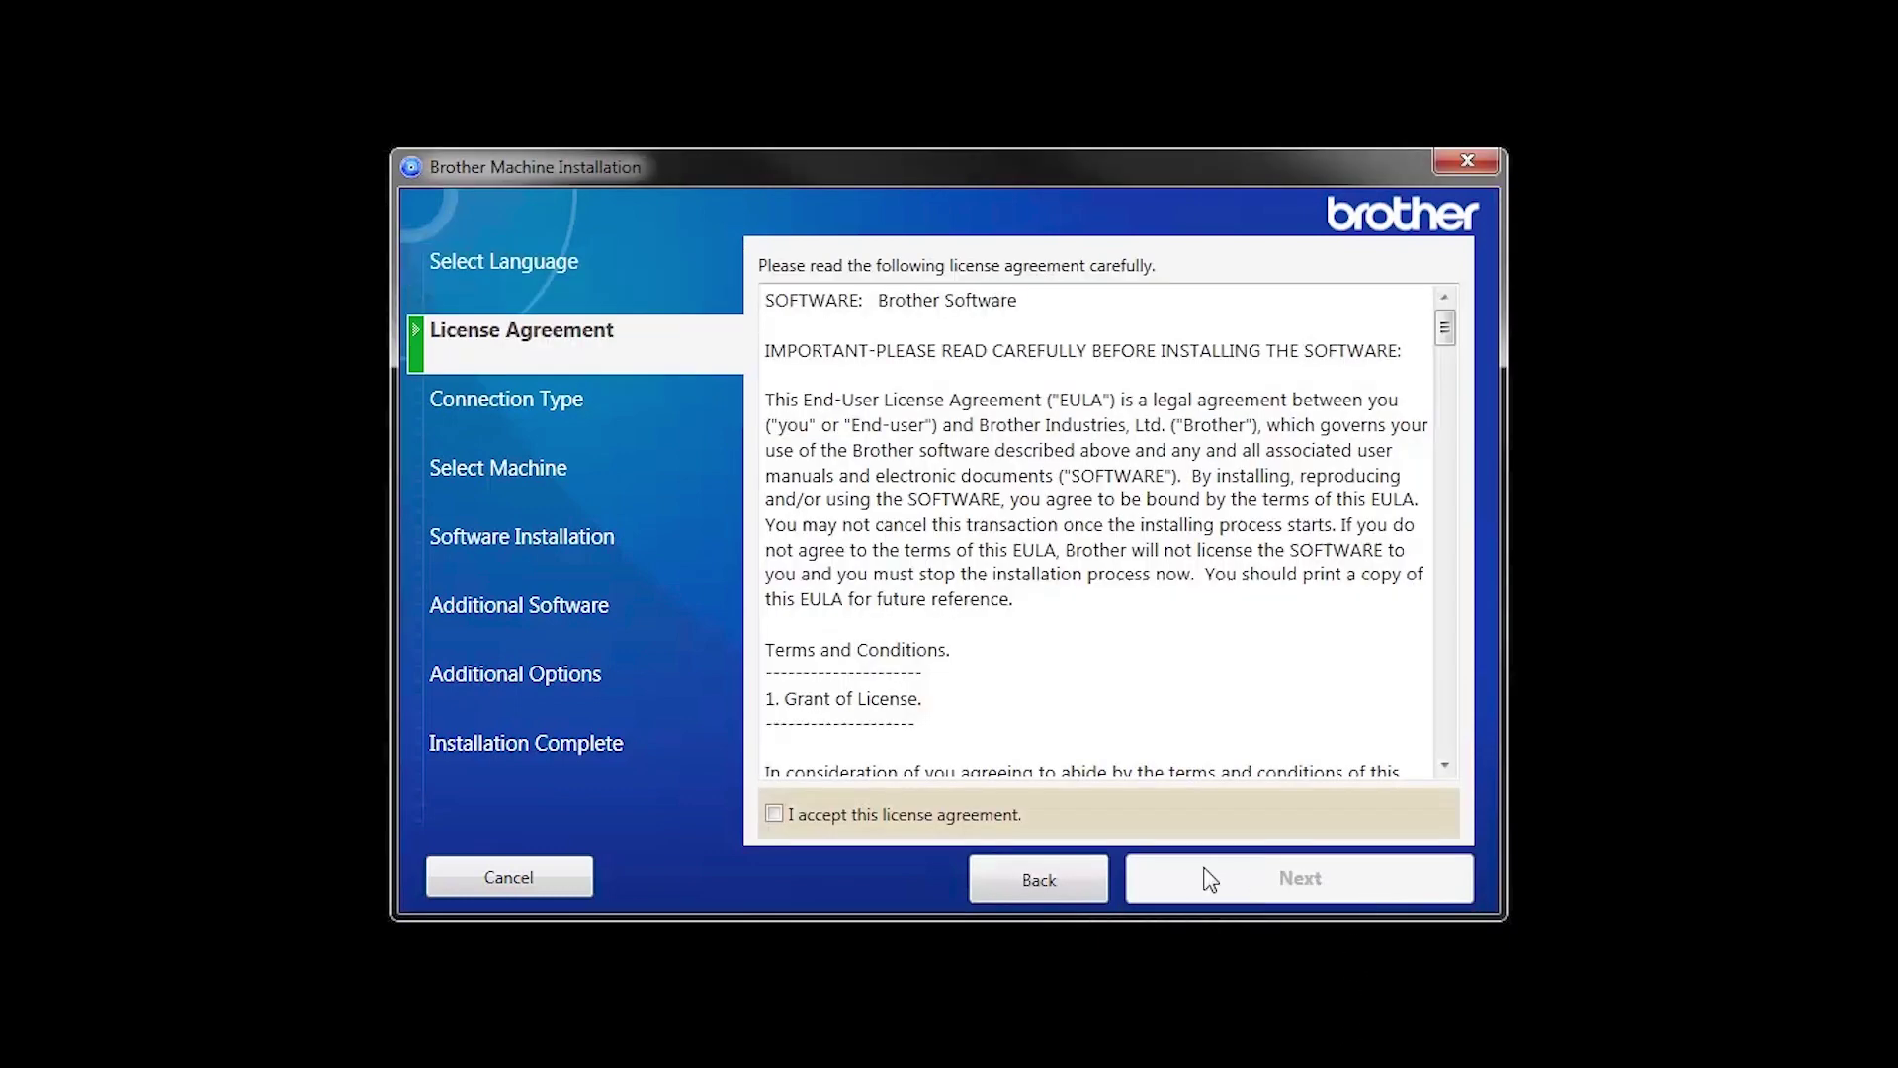
{"action": "left_click", "coordinate": [774, 815]}
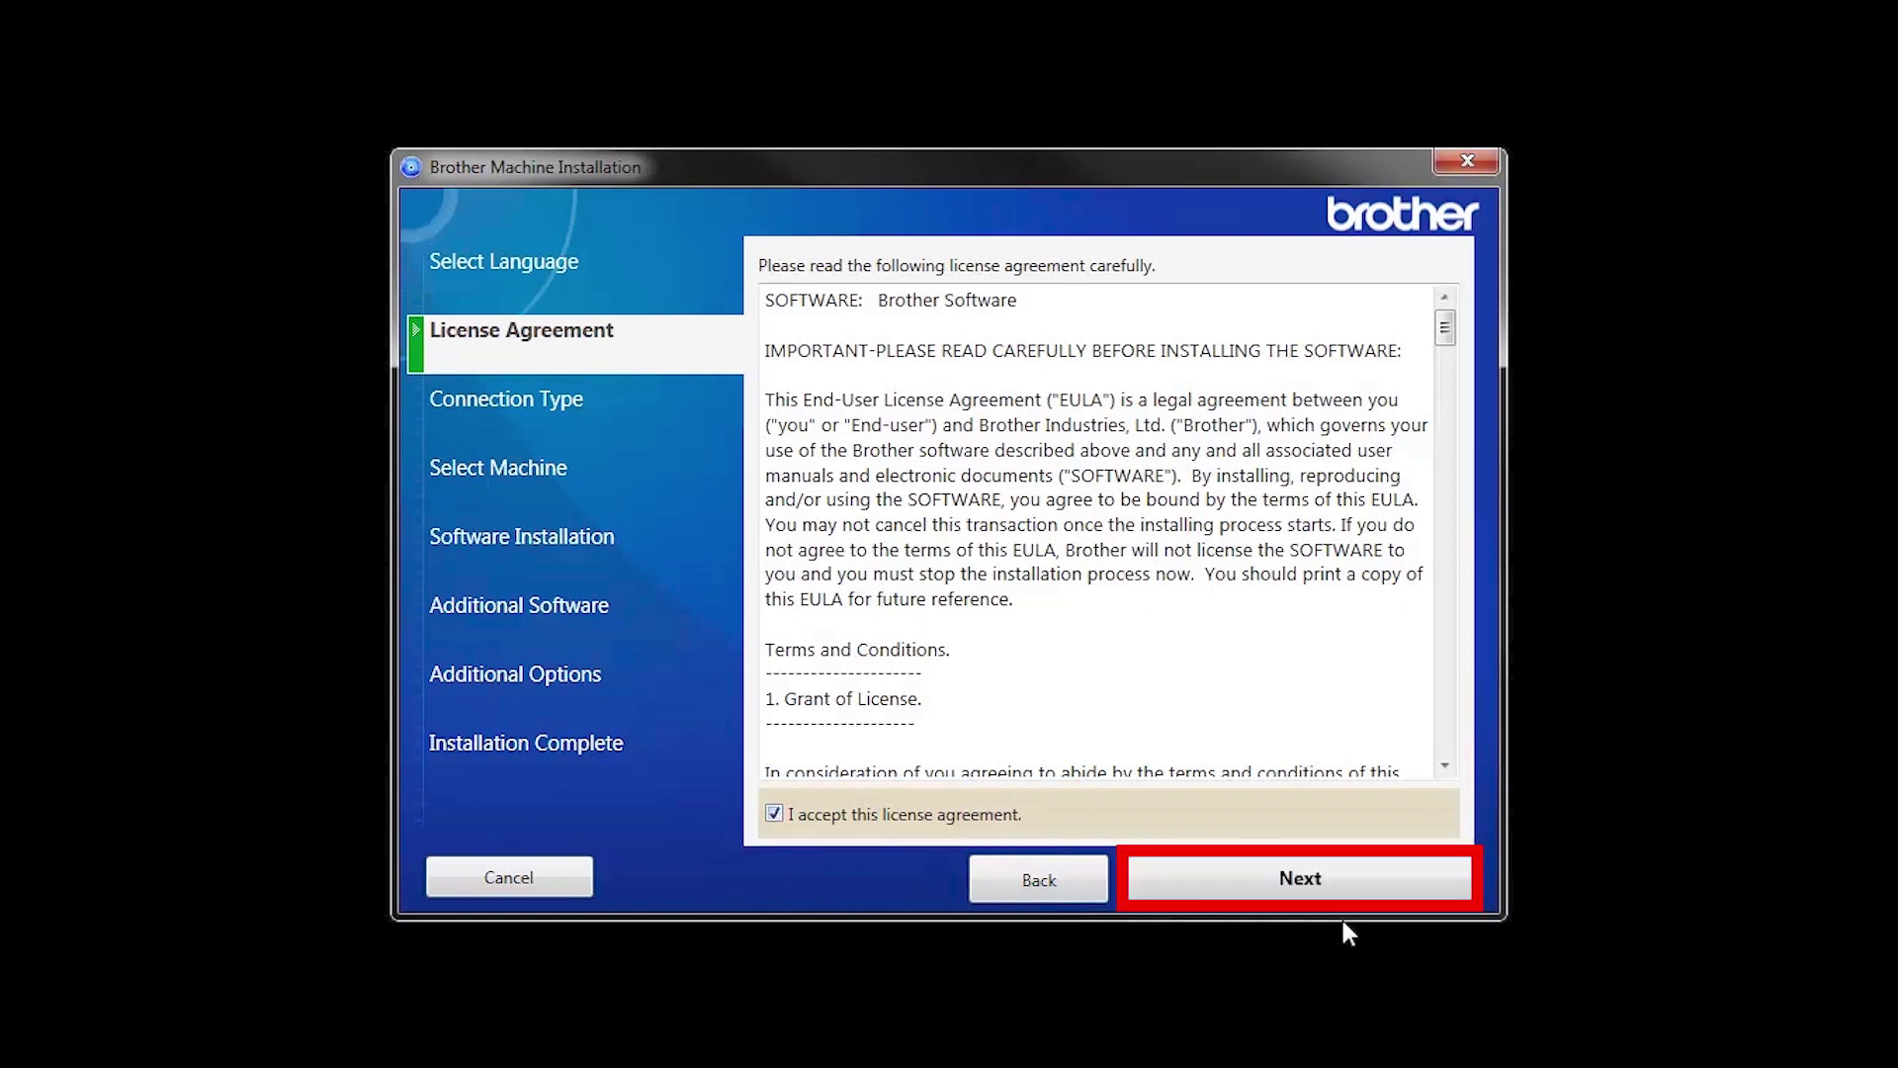
{"action": "left_click", "coordinate": [1356, 883]}
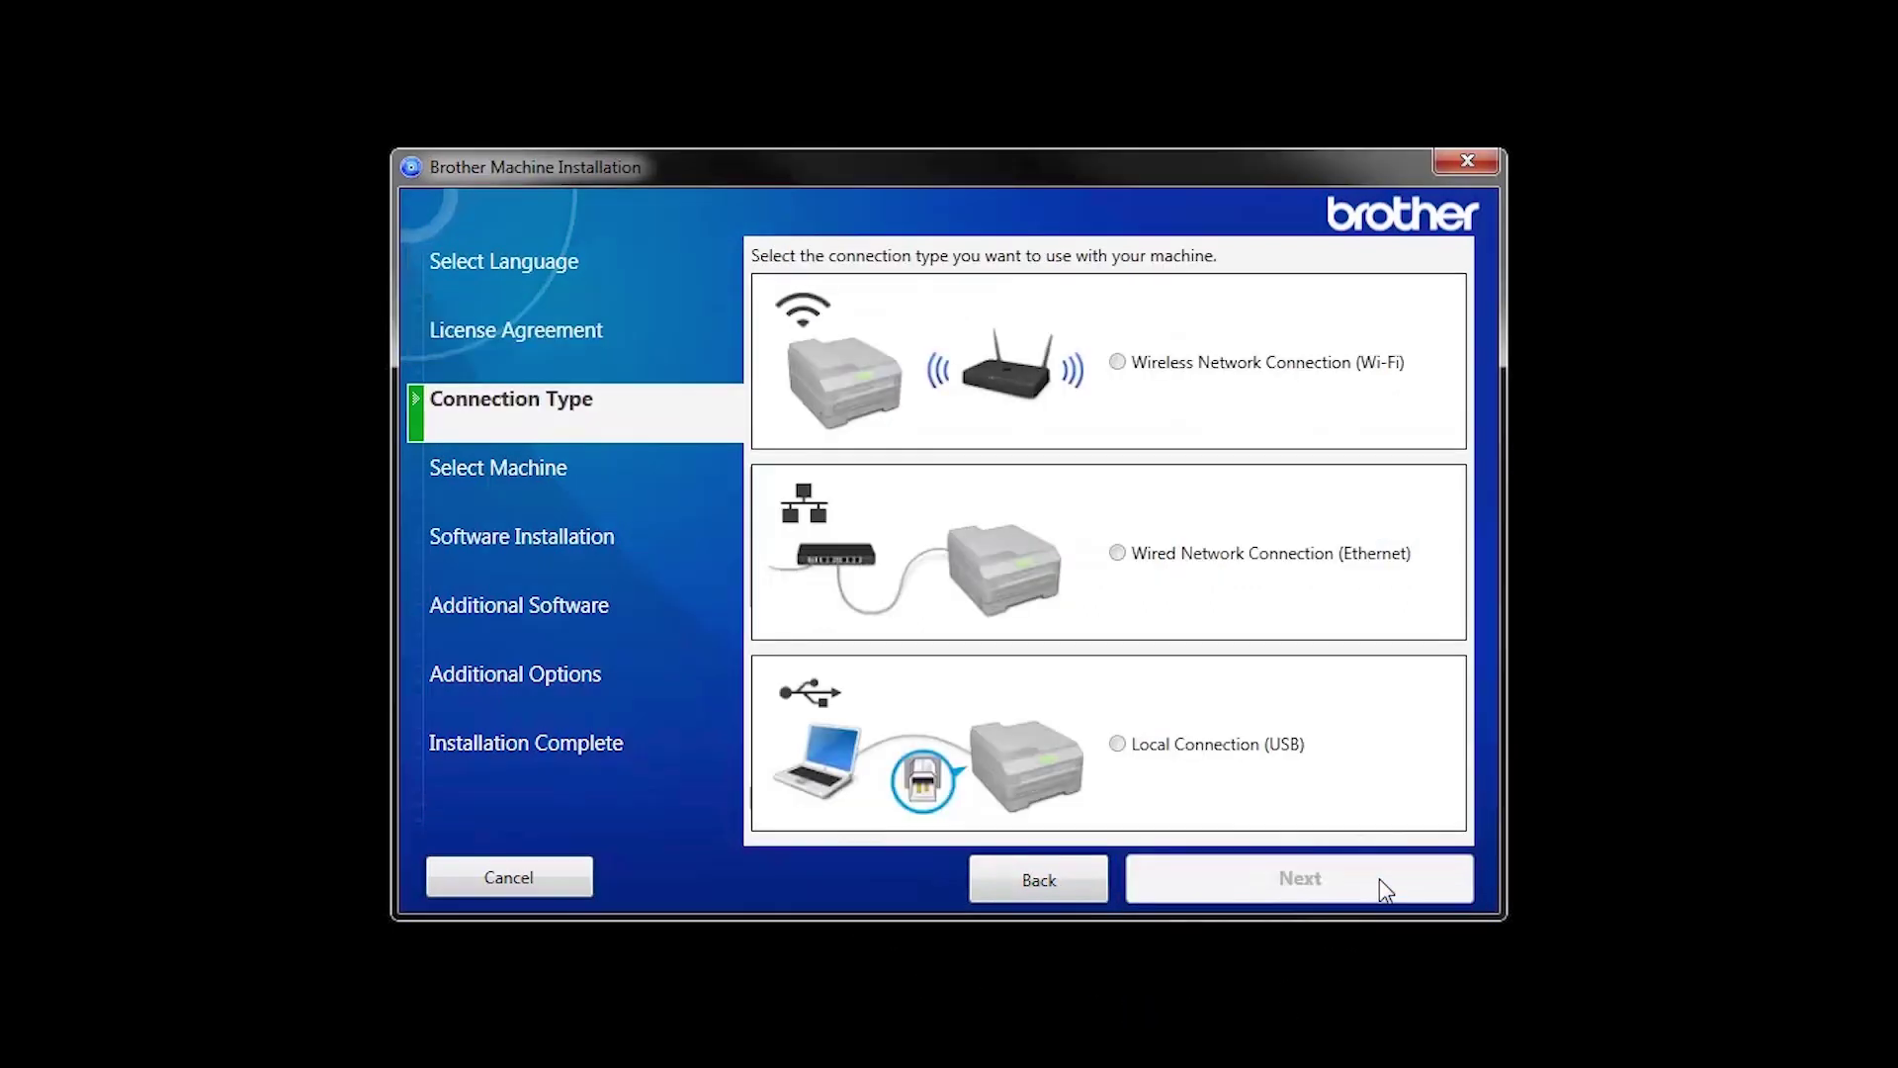
- Choose Local Connection (USB) and continue once the printer is connected
{"action": "left_click", "coordinate": [1118, 745]}
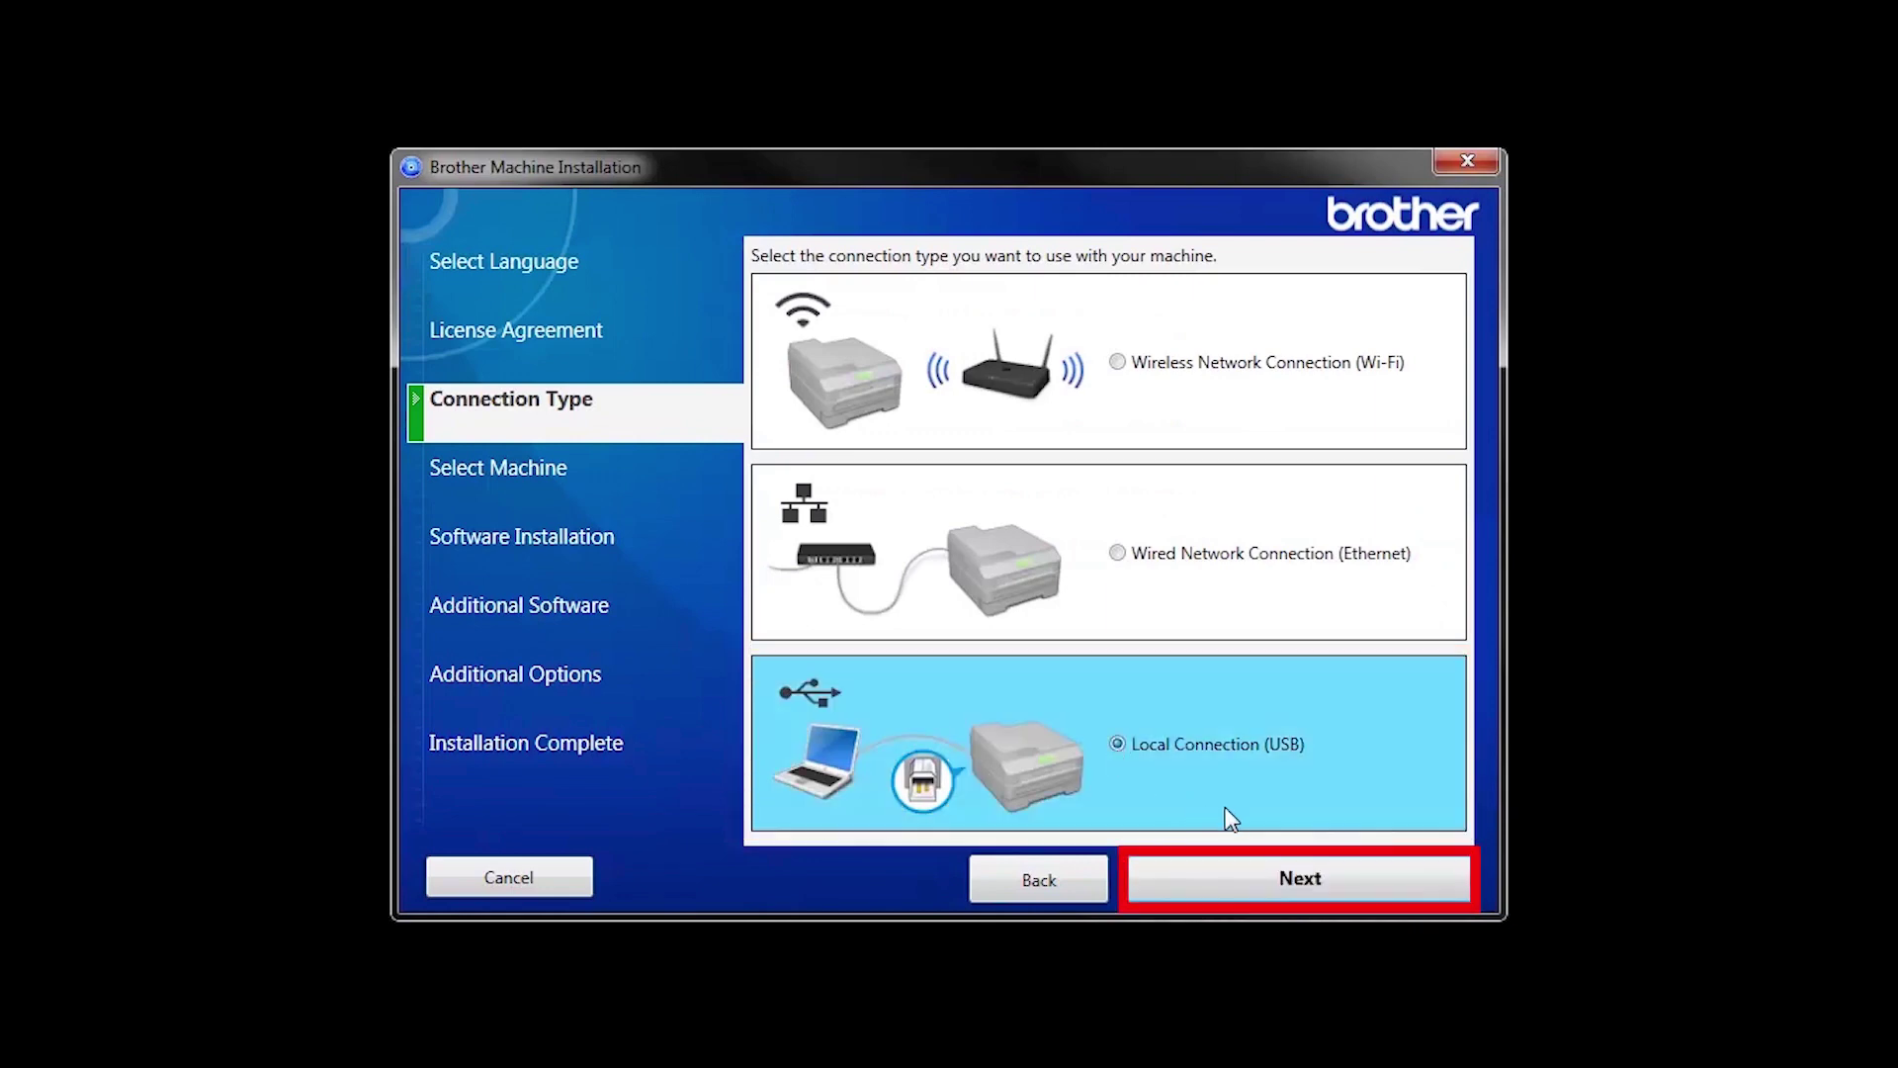
{"action": "left_click", "coordinate": [1380, 875]}
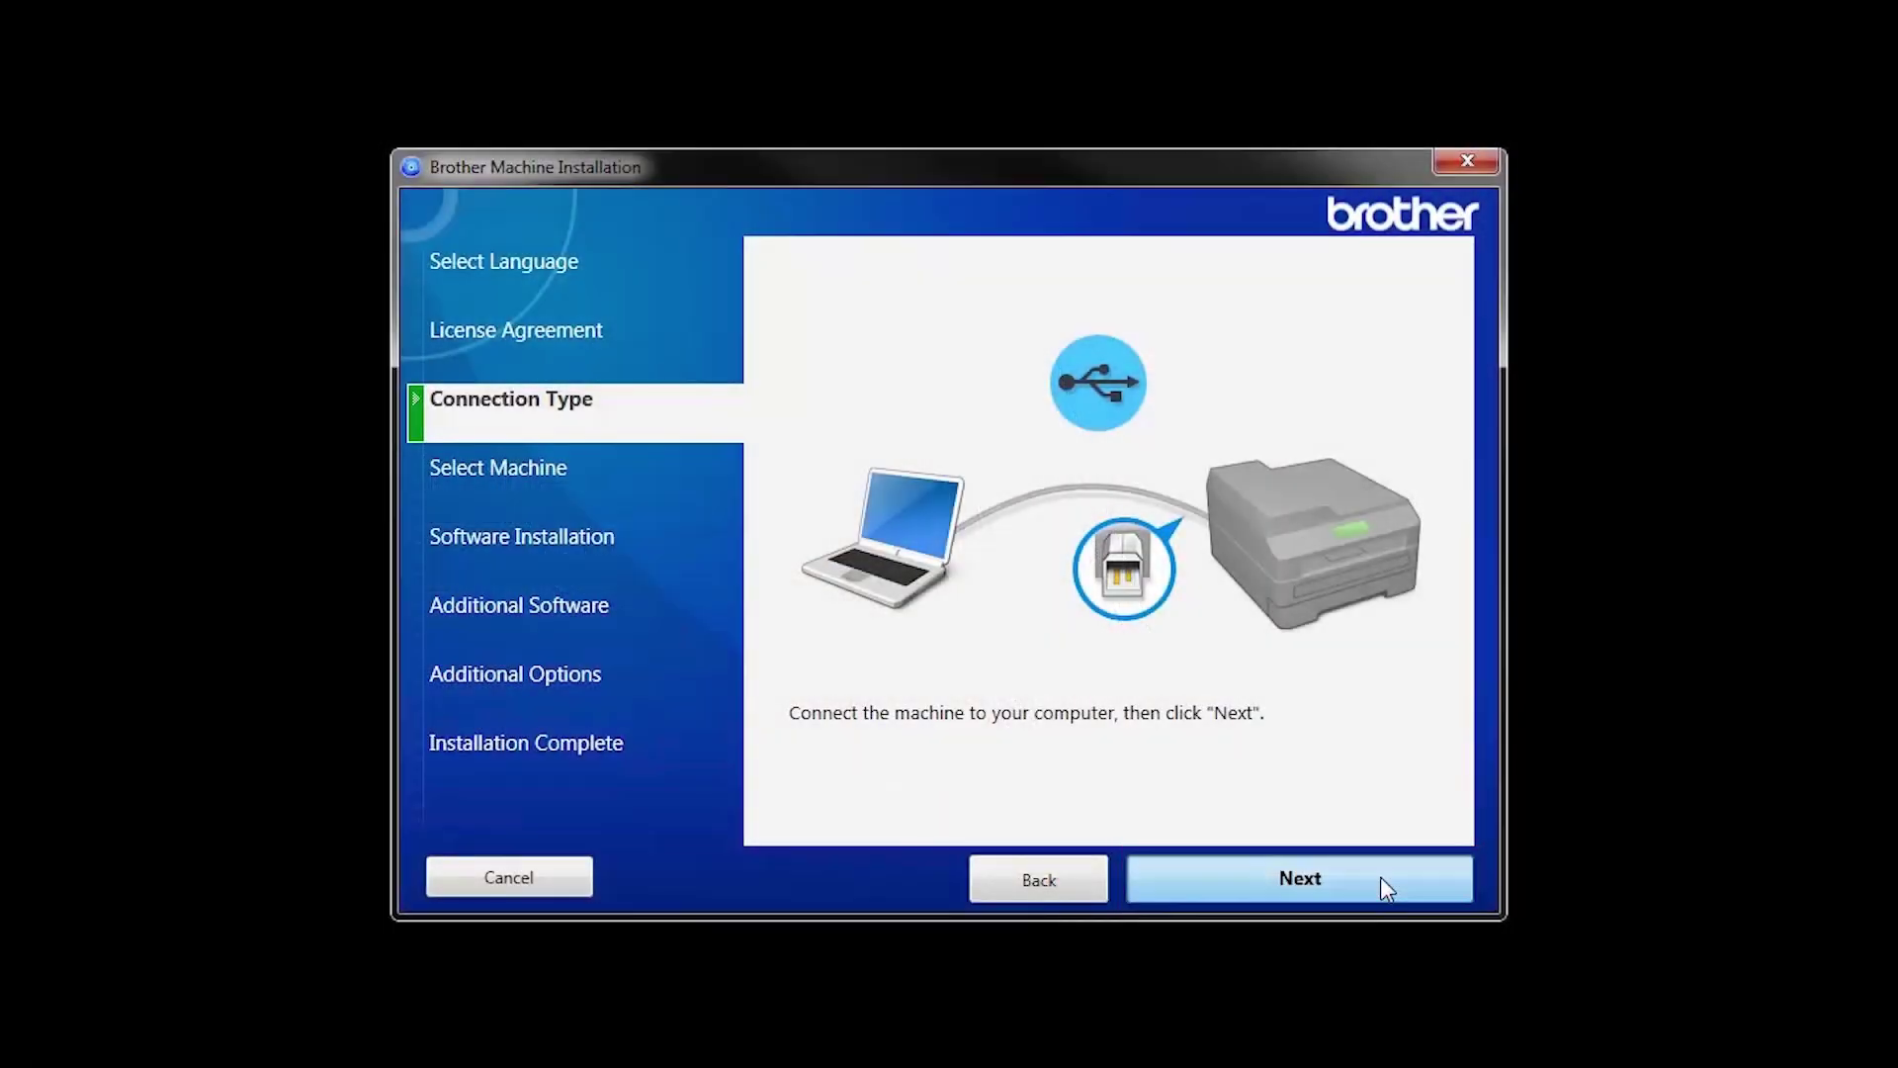
{"action": "left_click", "coordinate": [1381, 878]}
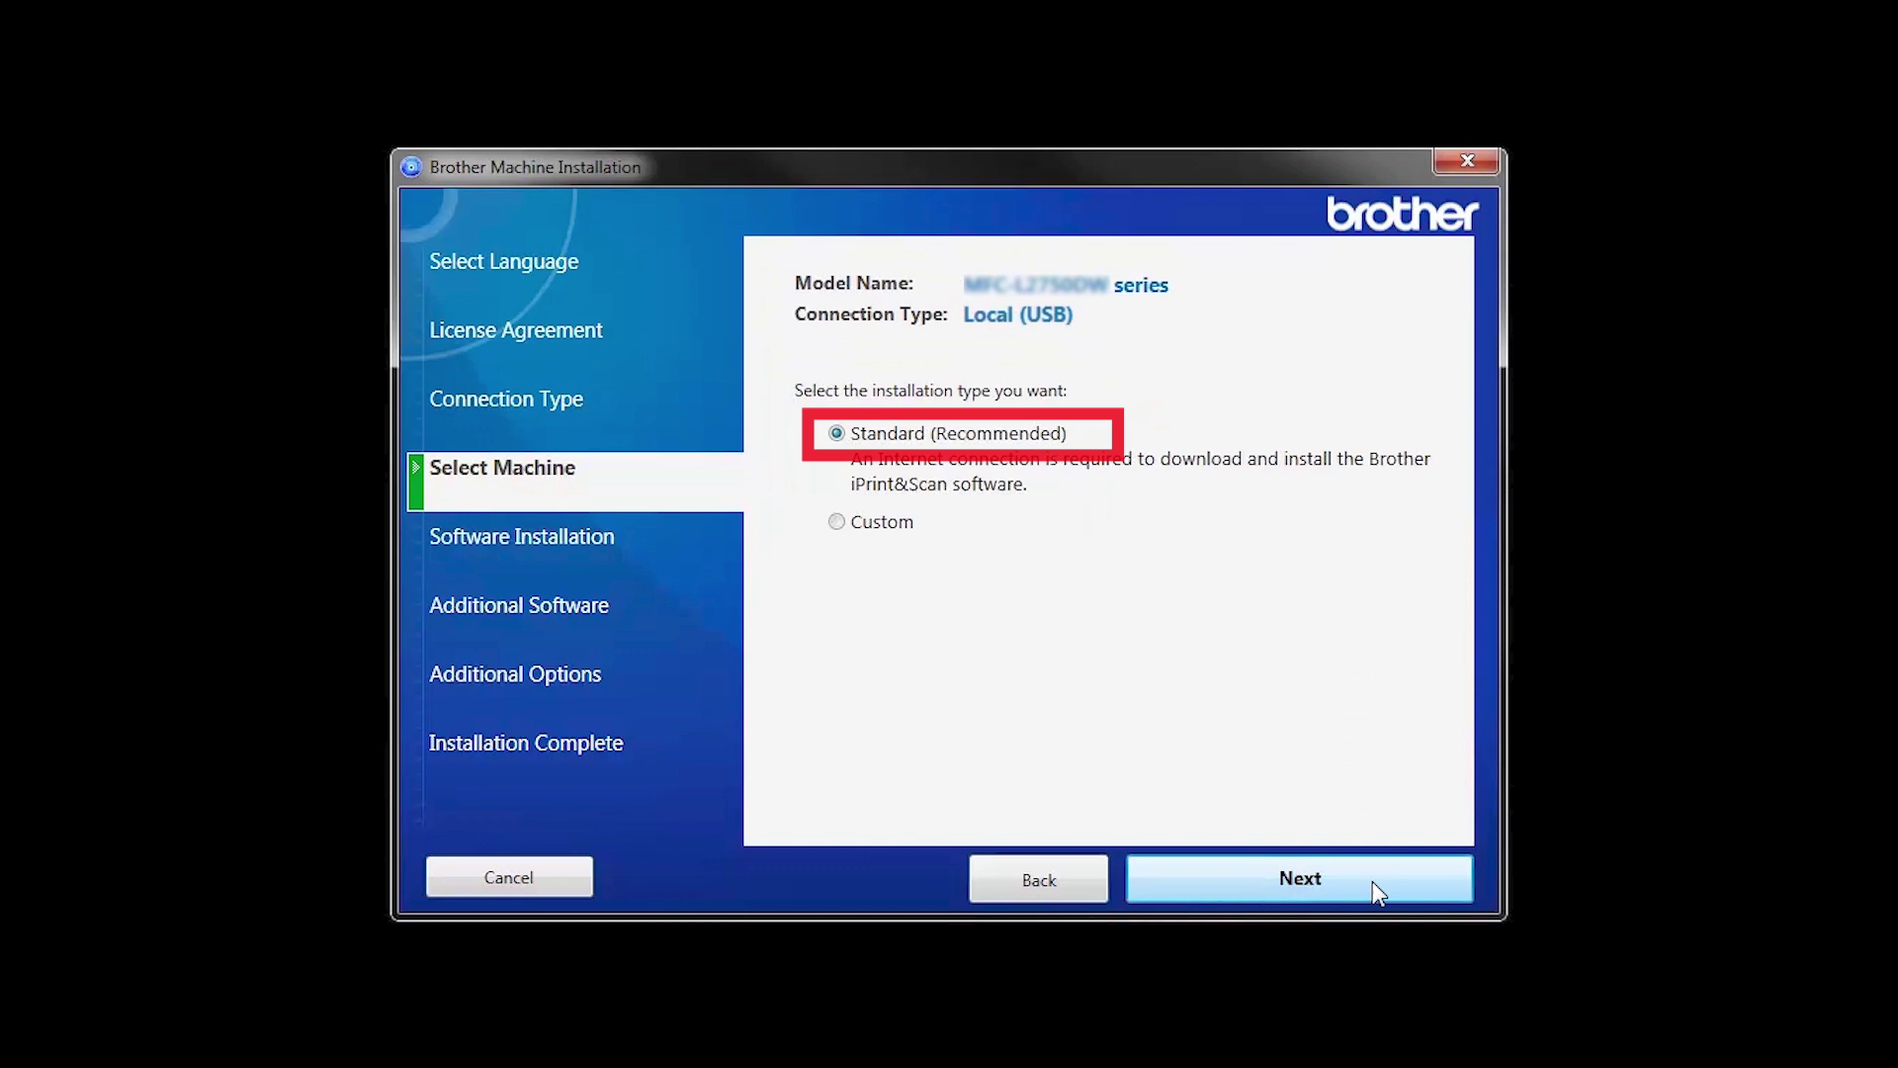
- Run the Standard (Recommended) installation and skip the PaperPort software offer
{"action": "left_click", "coordinate": [1372, 882]}
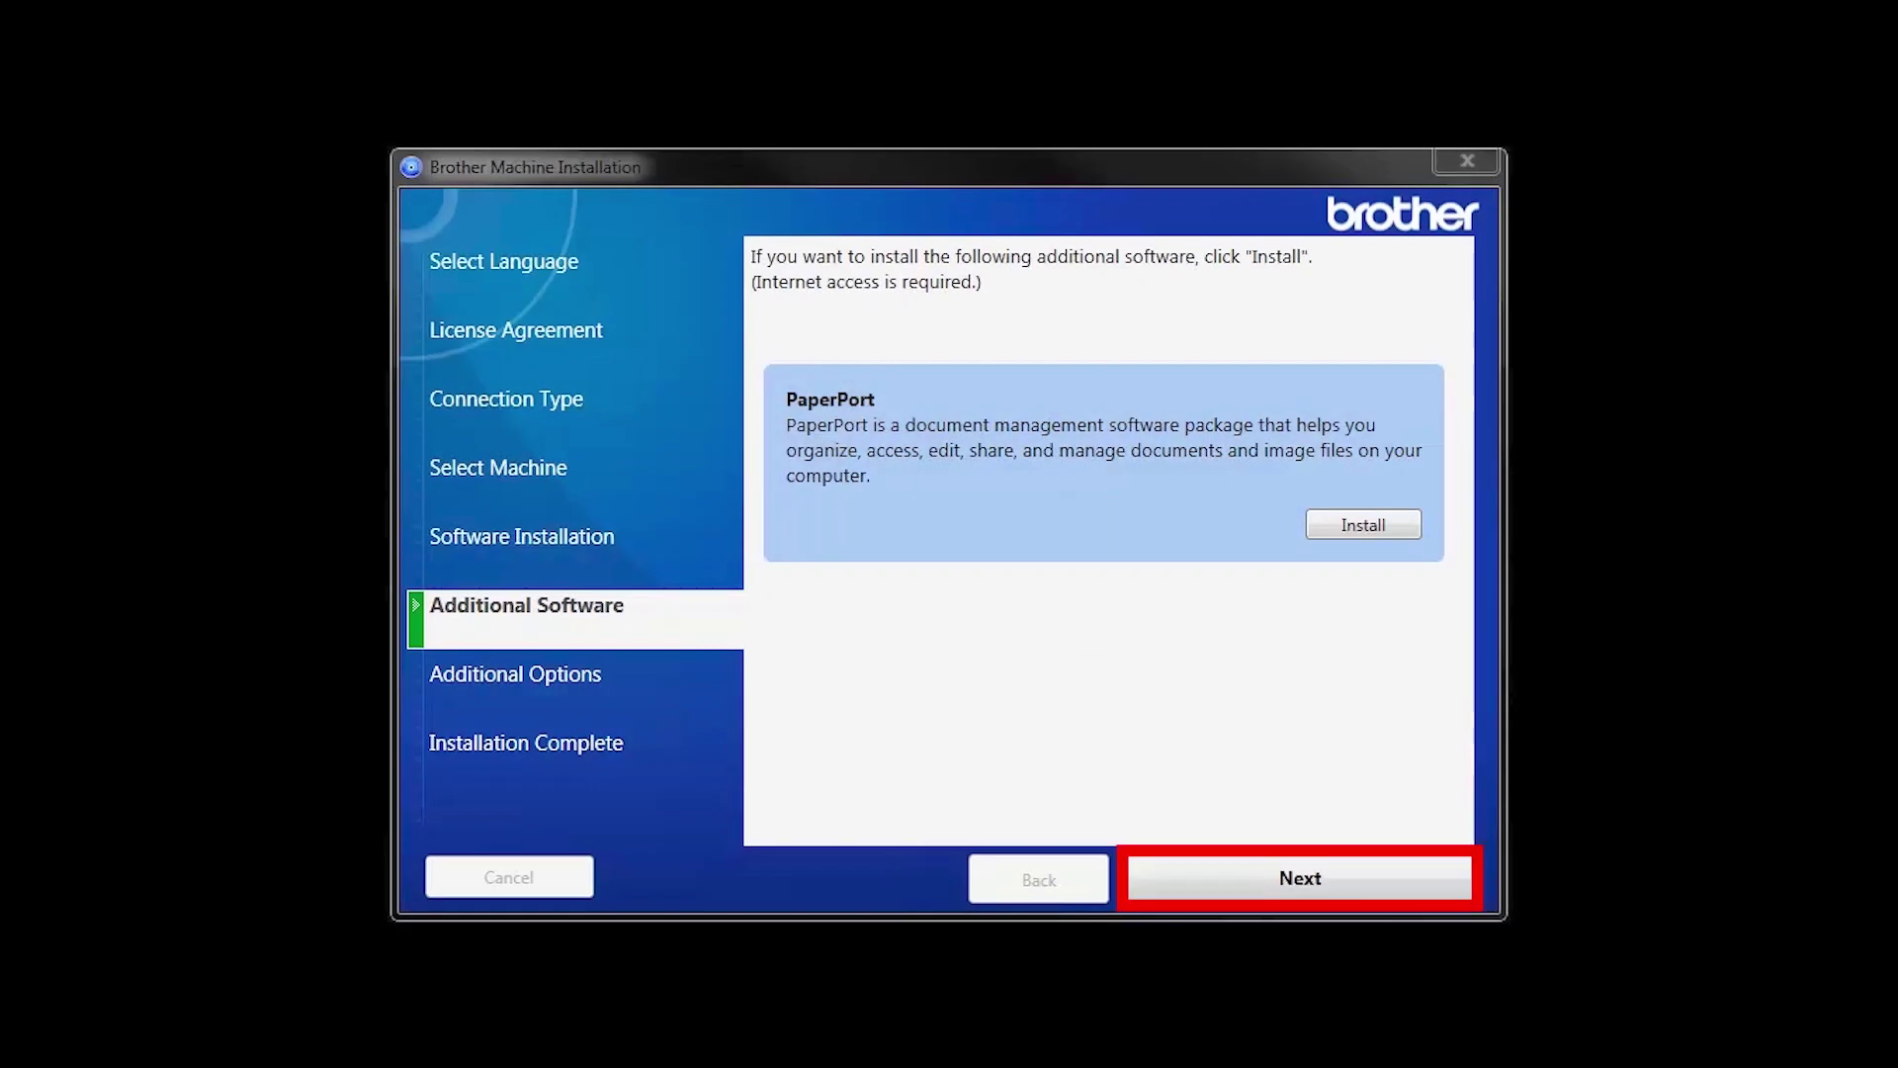
{"action": "left_click", "coordinate": [1397, 879]}
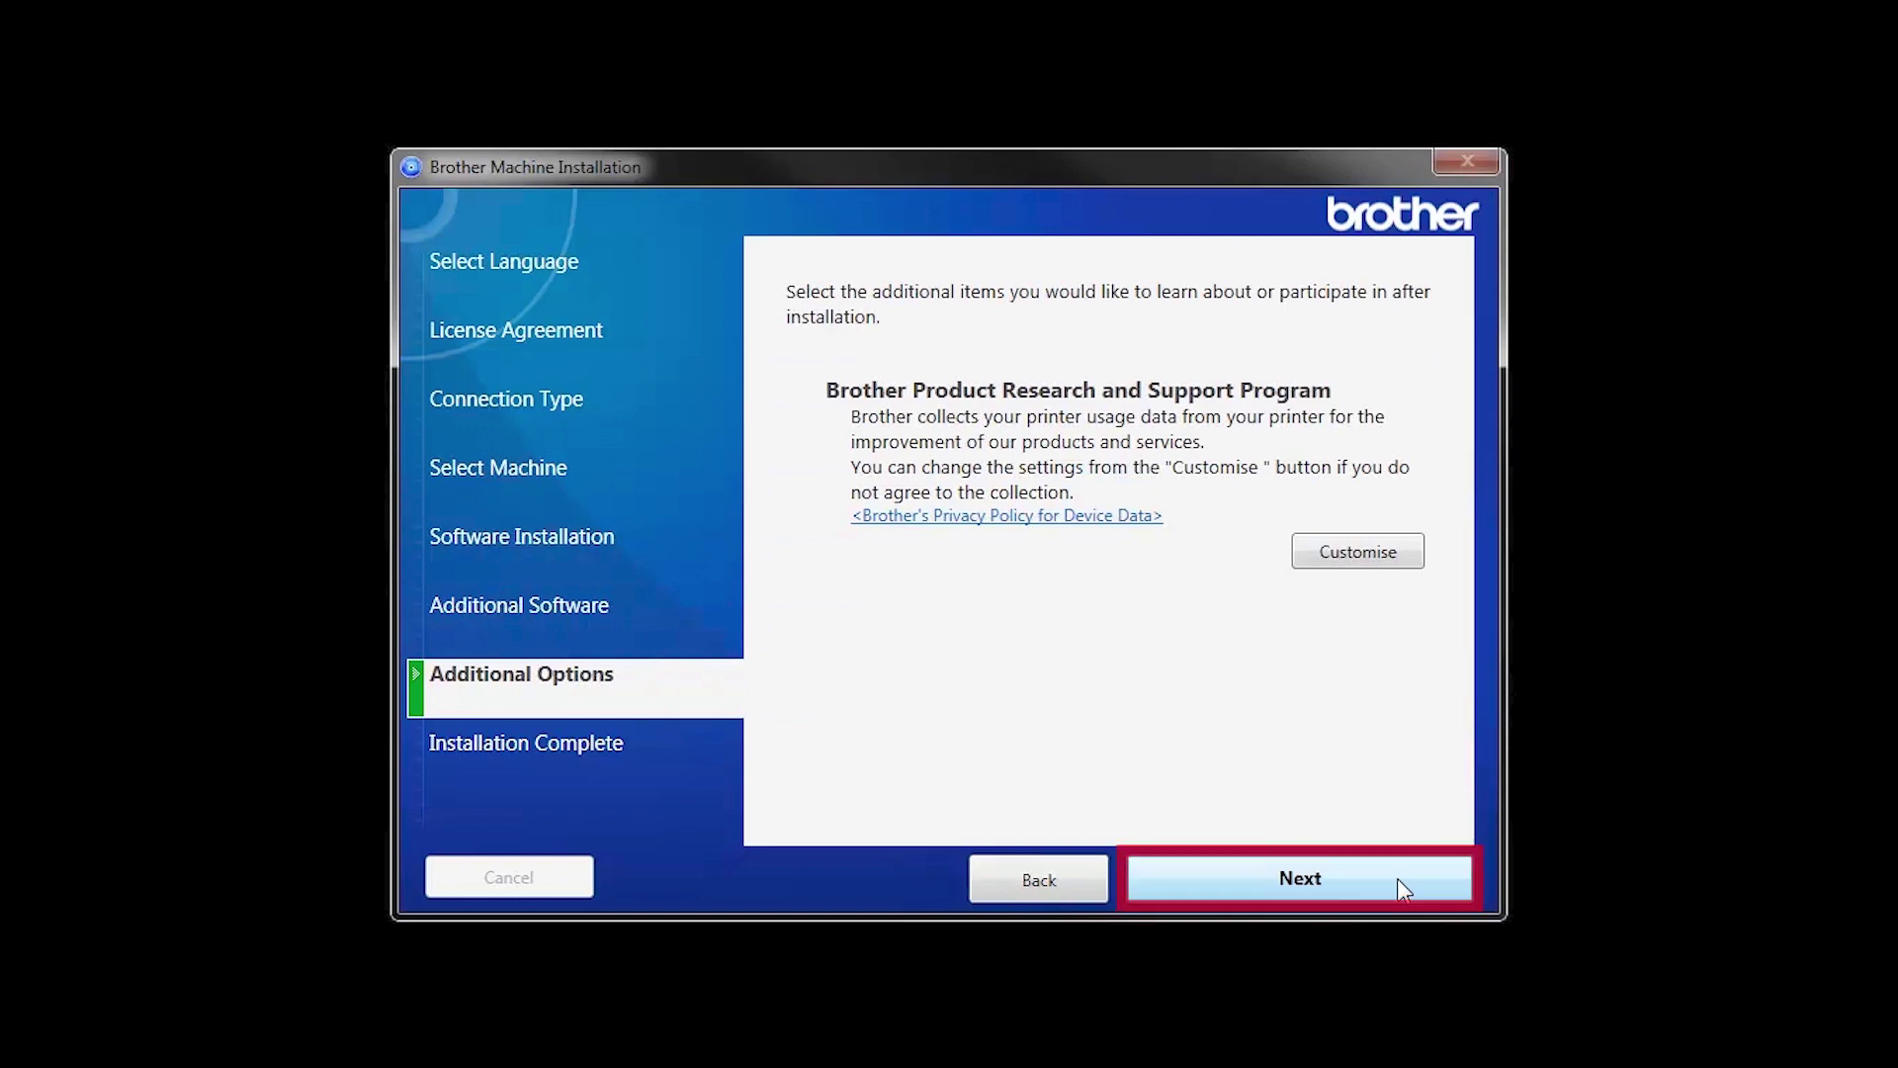
{"action": "left_click", "coordinate": [1397, 878]}
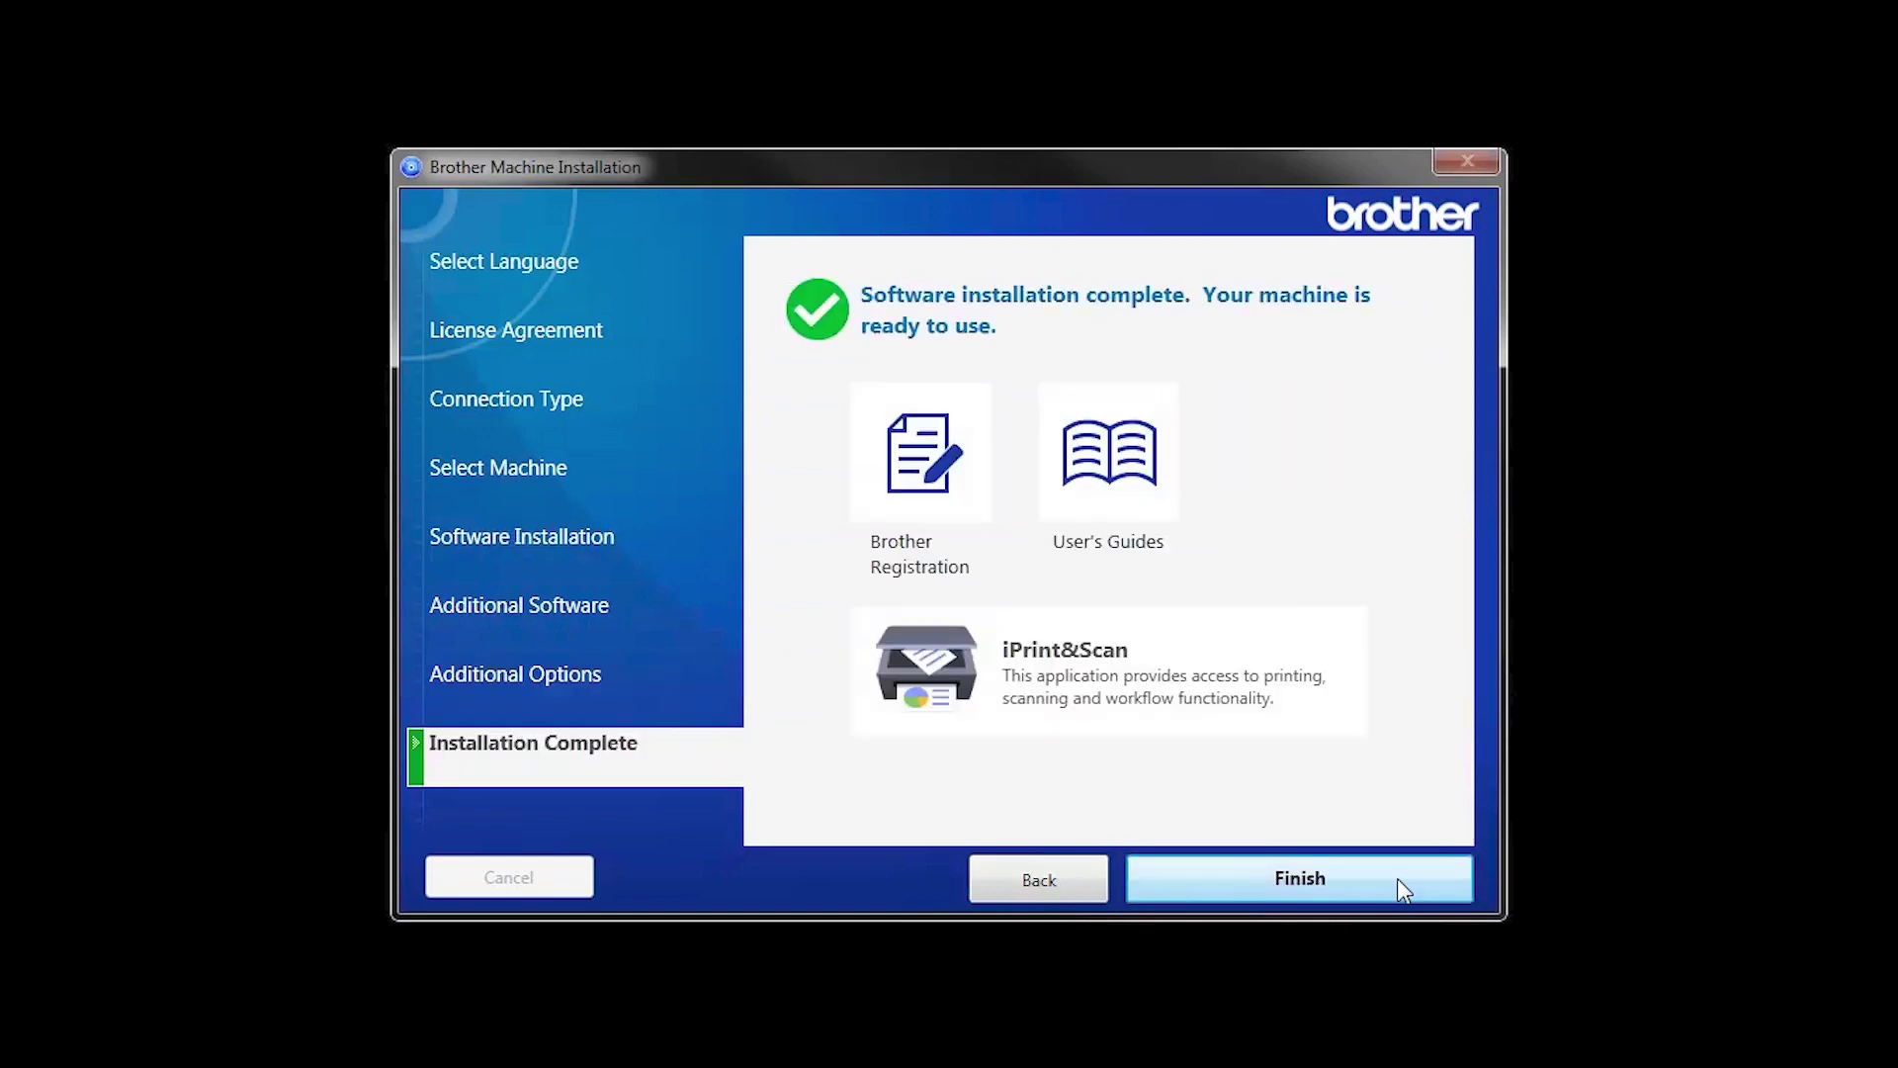